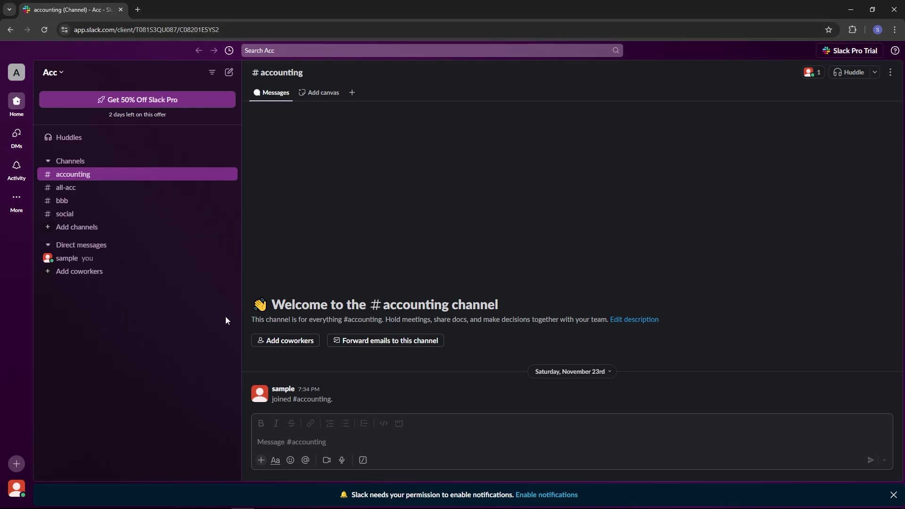
- Search Google for 'polly ai' in a new tab and land on the polly.ai homepage
left_click(137, 9)
type("pol")
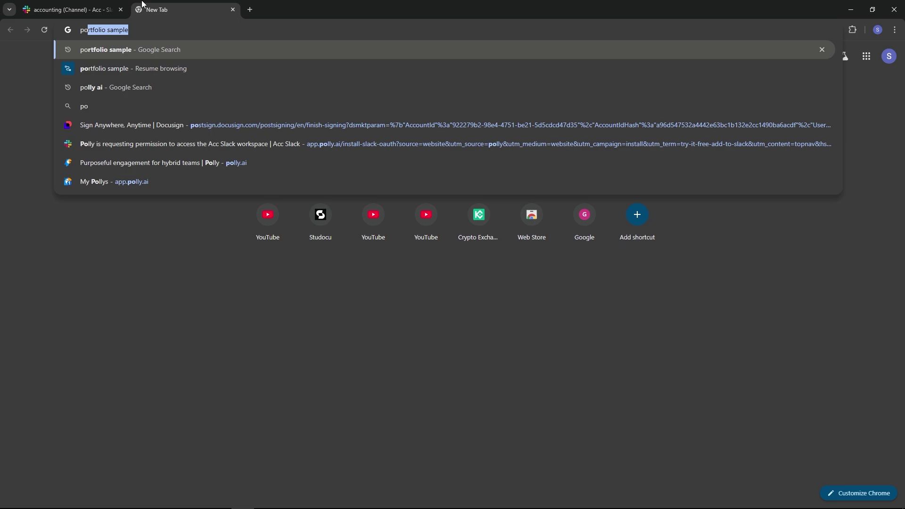
key("Down")
key("Down")
key("Return")
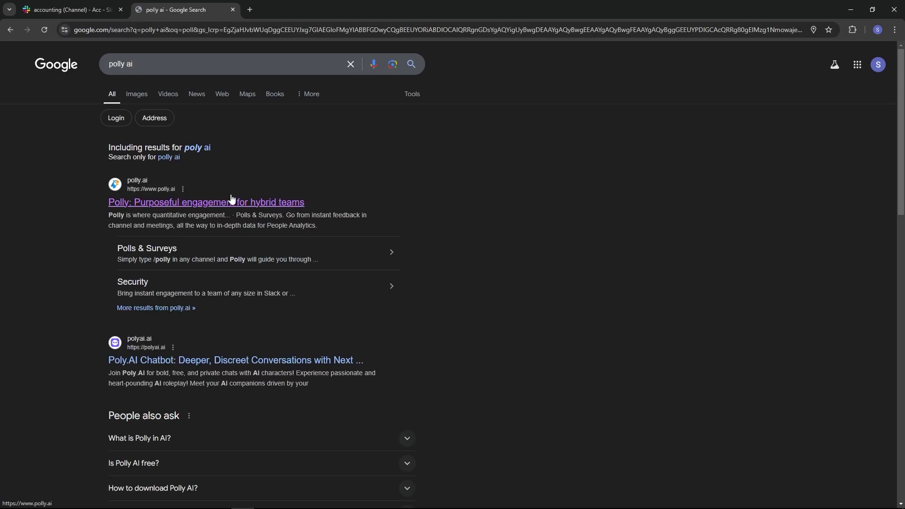
left_click(248, 205)
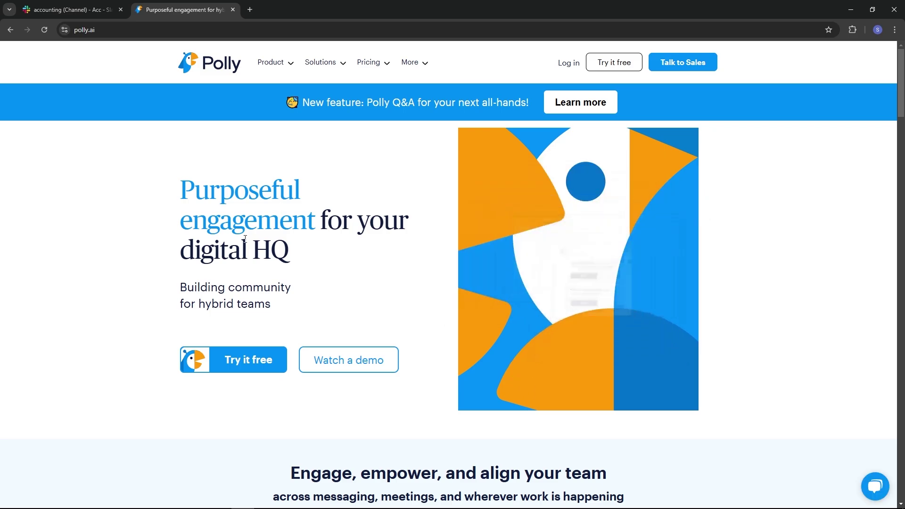
- Sign up free, add Polly to Slack and allow it access to the Acc workspace
left_click(244, 359)
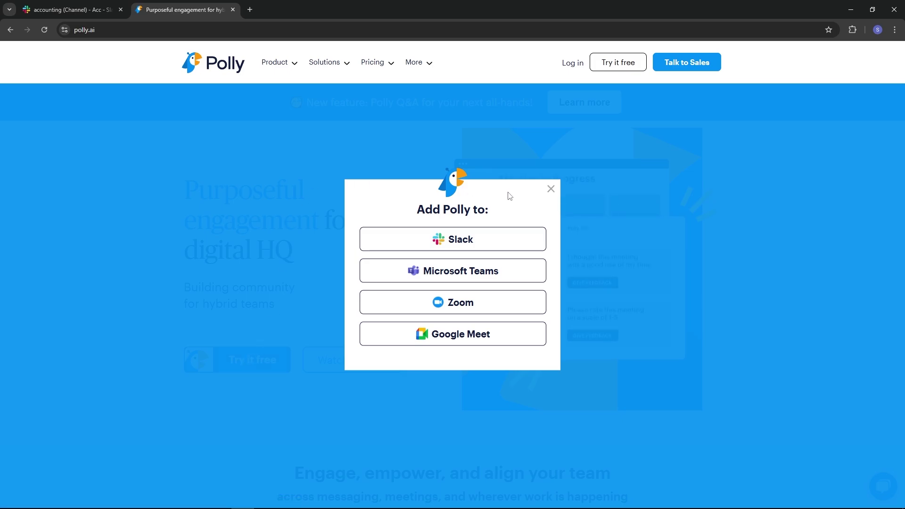
left_click(453, 239)
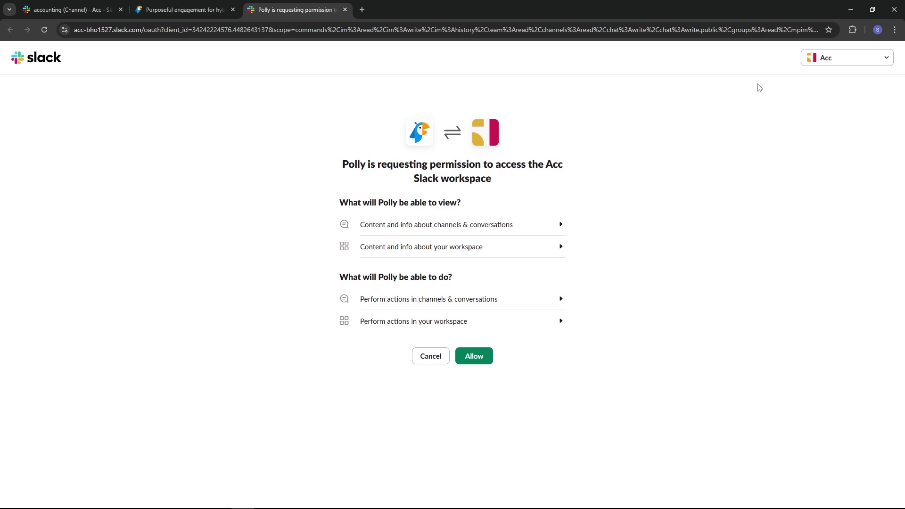
left_click(890, 60)
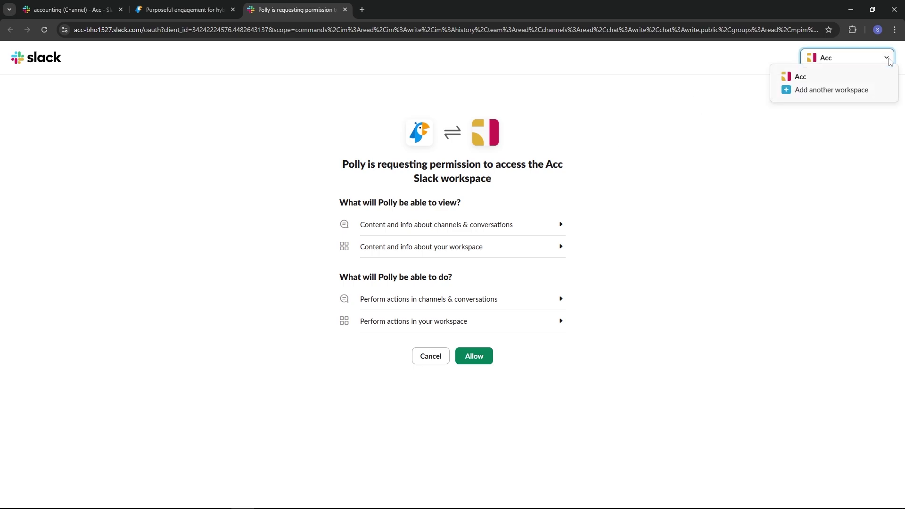
left_click(890, 61)
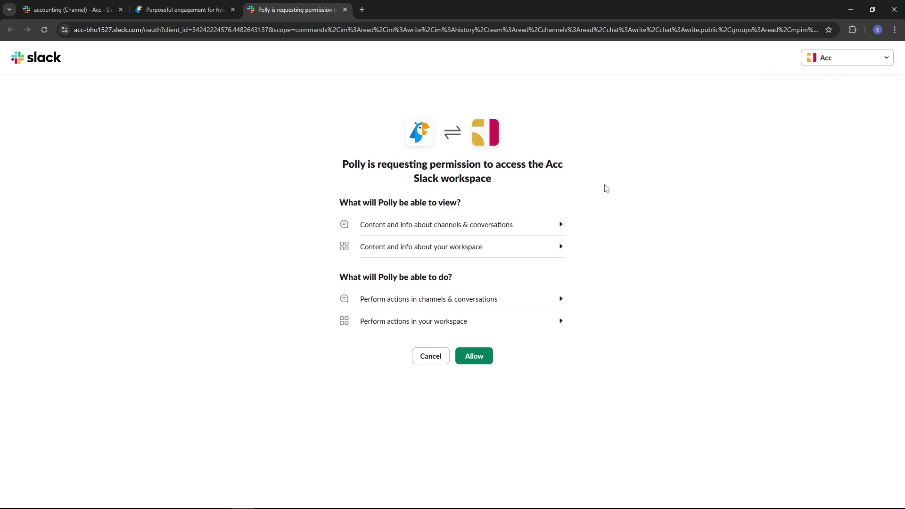
left_click(474, 356)
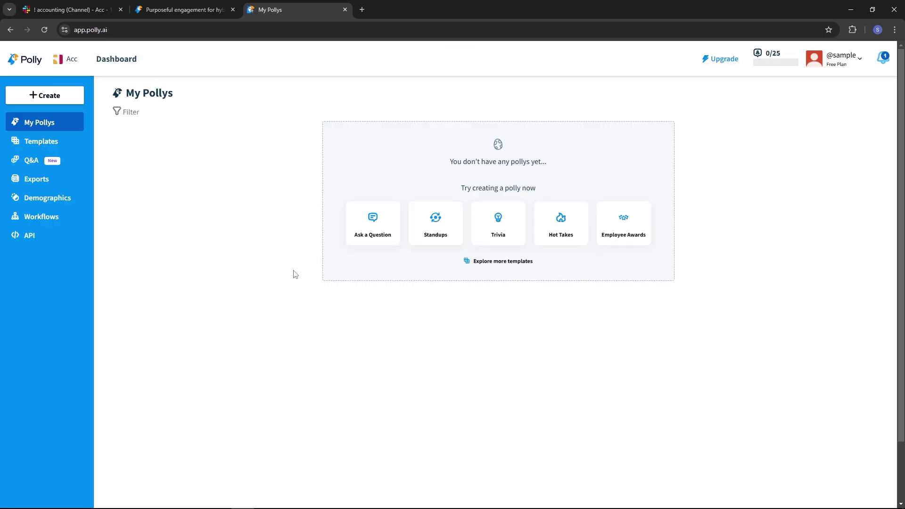
- Switch back to the Acc Slack workspace where Polly's welcome messages await
left_click(56, 9)
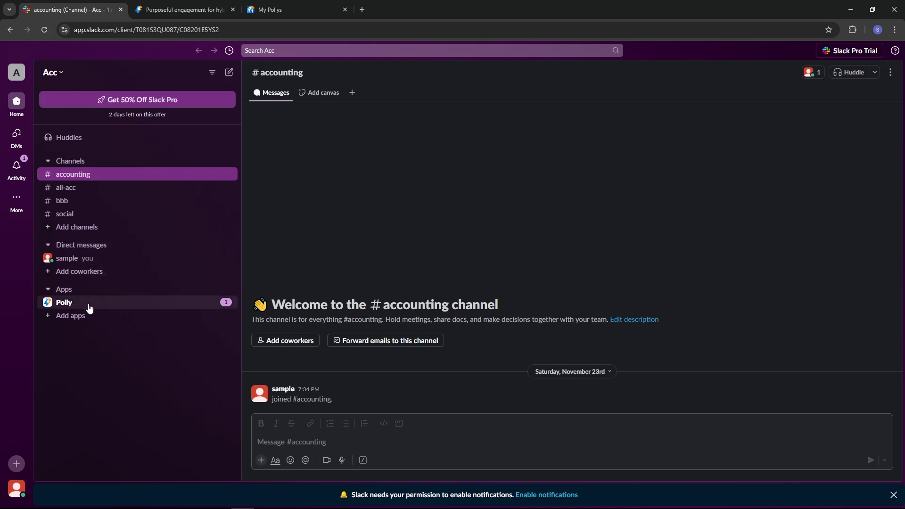
- Go to Polly's conversation under Apps and begin creating a new polly
left_click(131, 304)
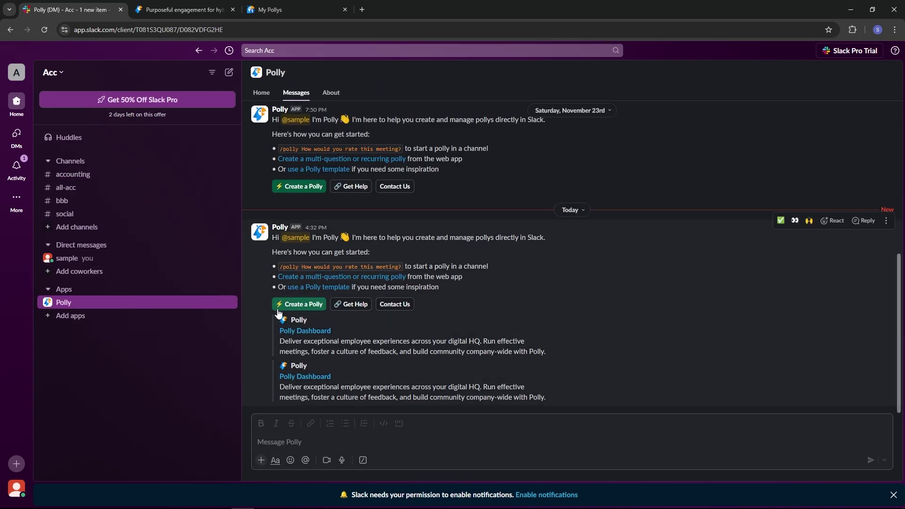
left_click(304, 304)
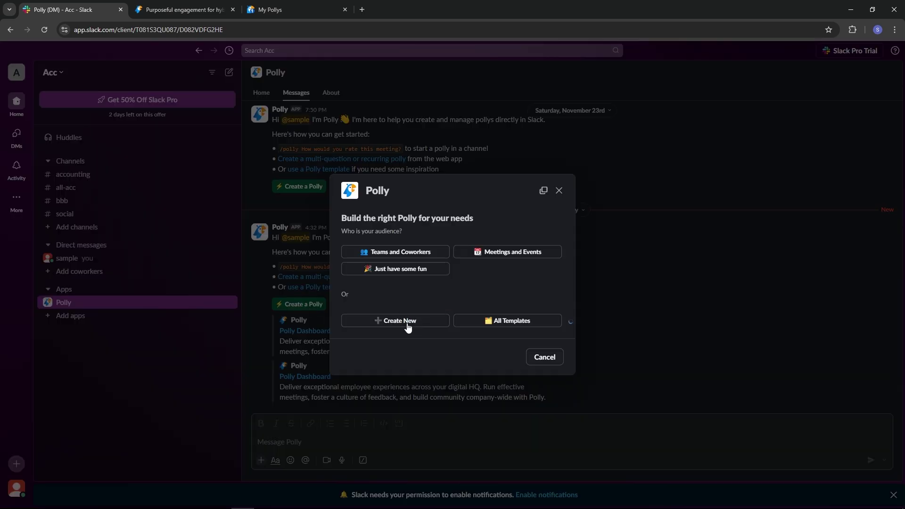
- Build a new polly asking 'Did you liked my Video?' with choices Yes, No and No Comments
left_click(408, 324)
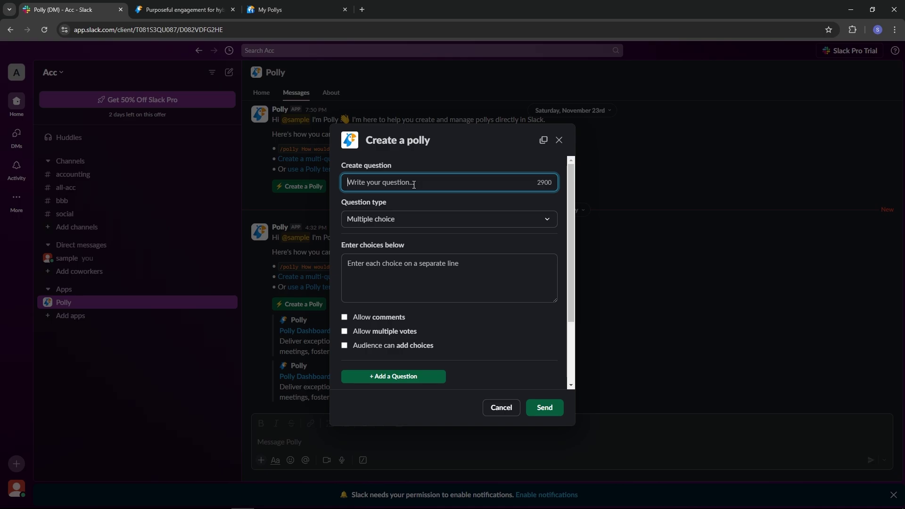
type("Did you liked my Video?")
left_click(389, 273)
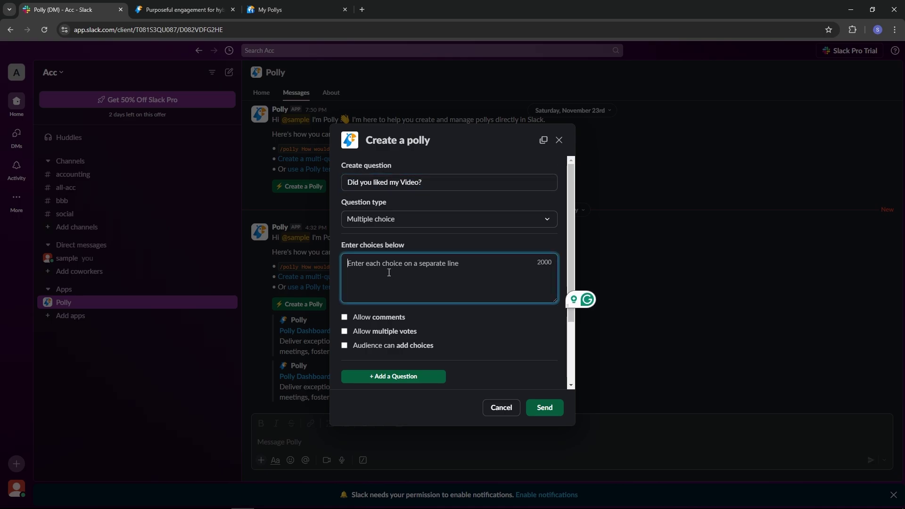
type("Yes")
key("Return")
type("No")
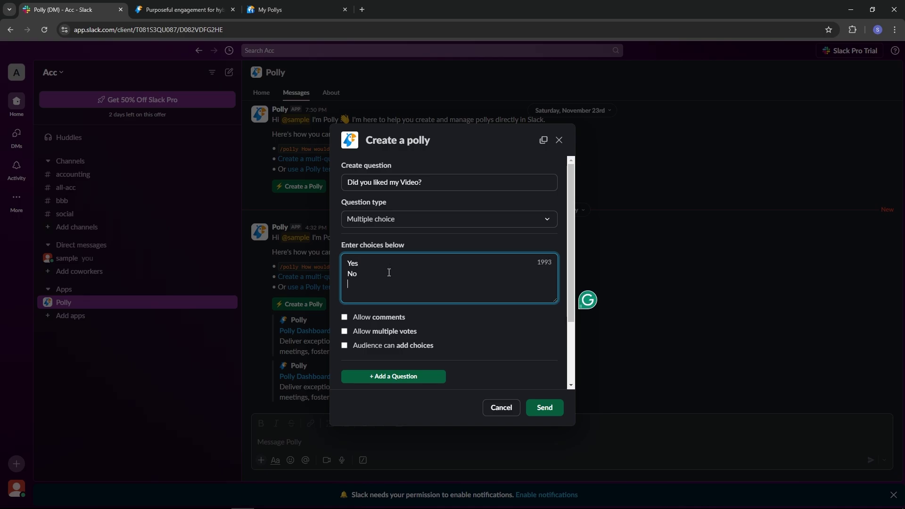
key("Return")
type("No Comments")
scroll(467, 320, "down", 3)
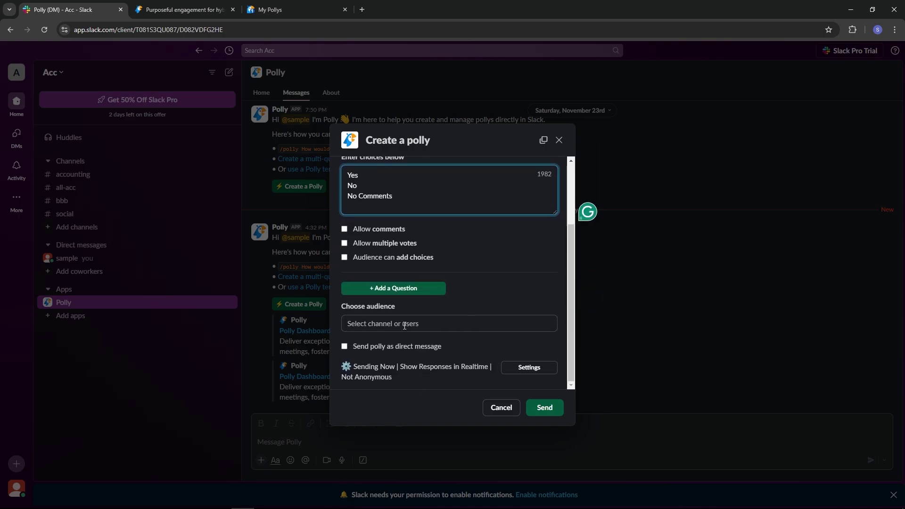
- Address the polly to the #bbb channel and send it
left_click(406, 324)
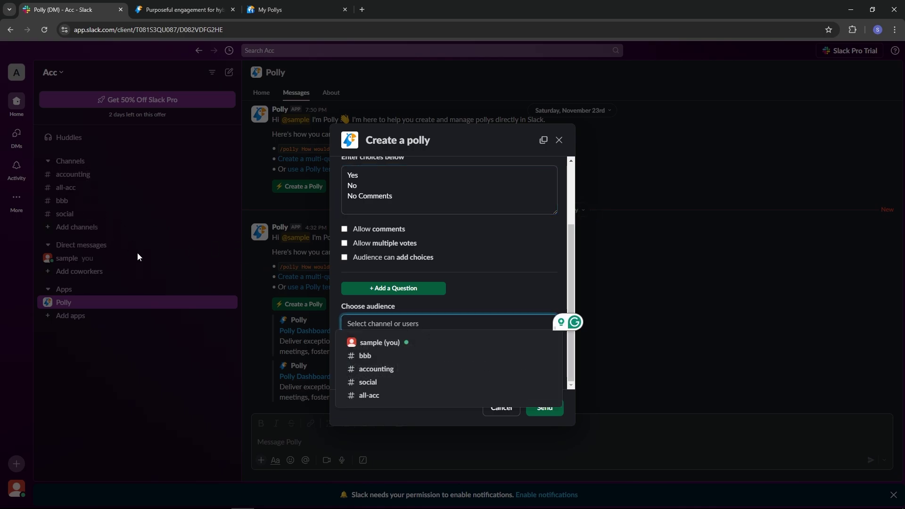
left_click(437, 356)
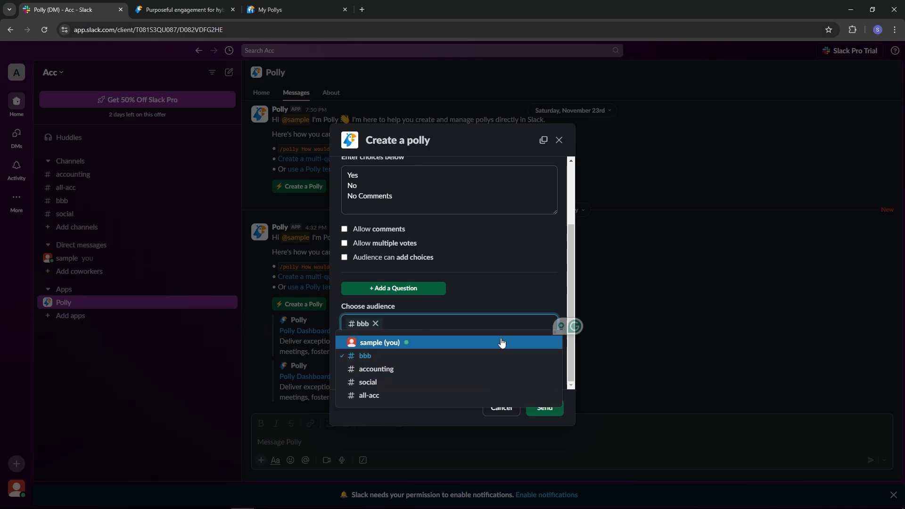
left_click(549, 302)
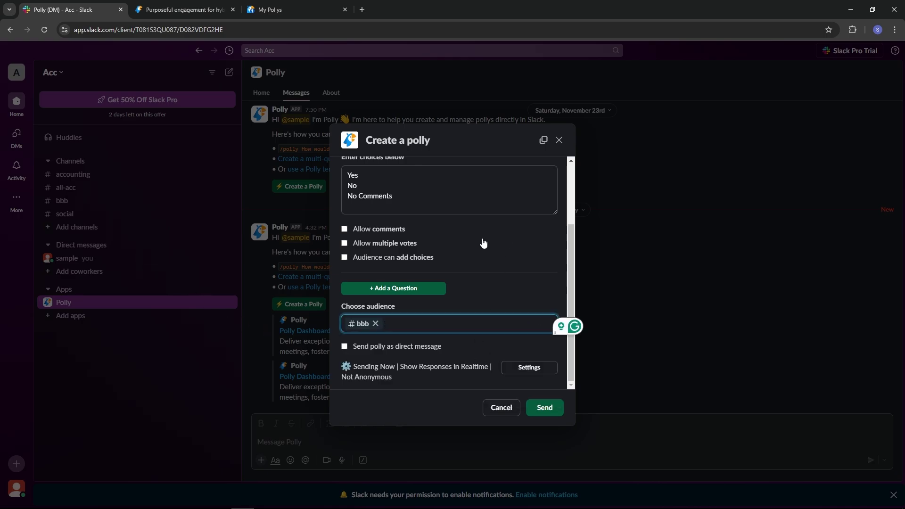
scroll(480, 242, "up", 4)
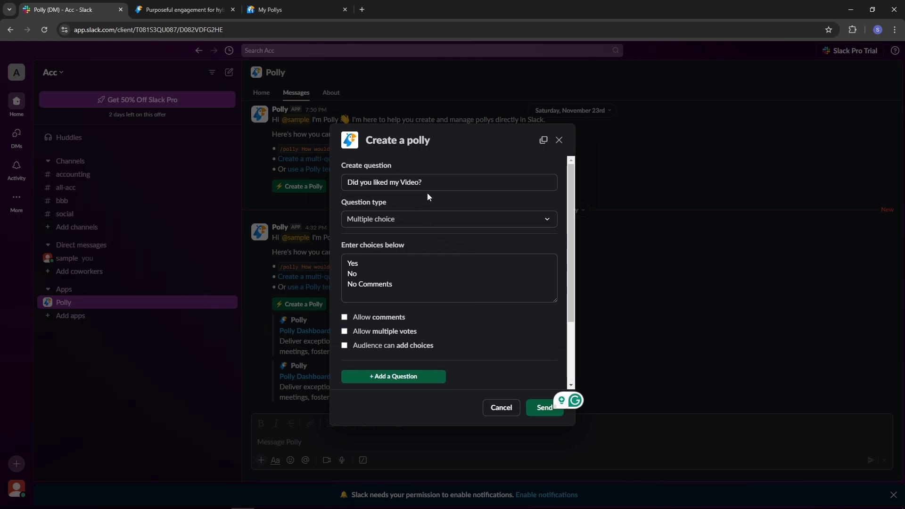
scroll(428, 193, "down", 4)
left_click(547, 408)
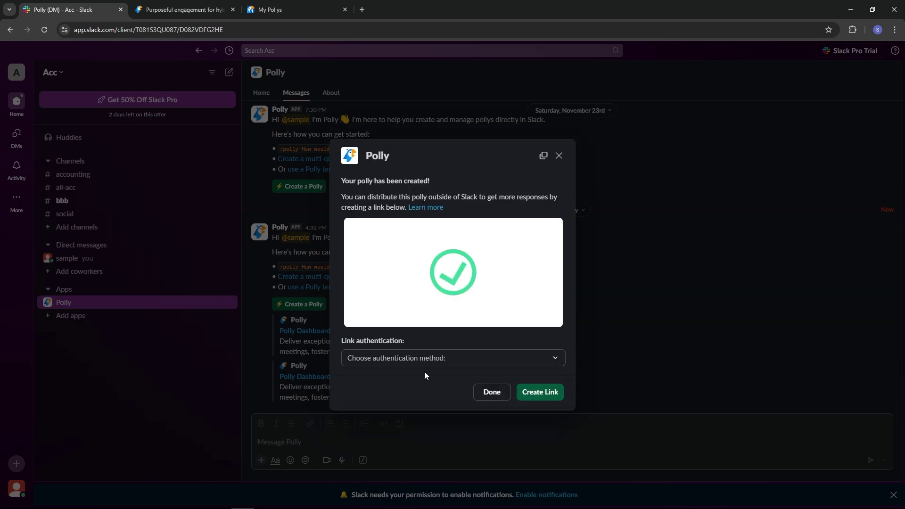
- Dismiss the confirmation, go to #bbb and vote Yes for a 100% single-vote result
key("Escape")
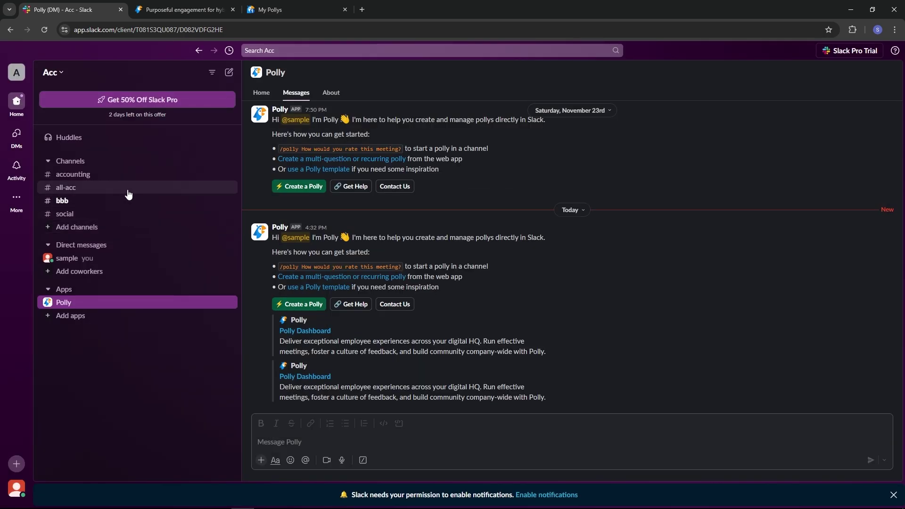
left_click(122, 203)
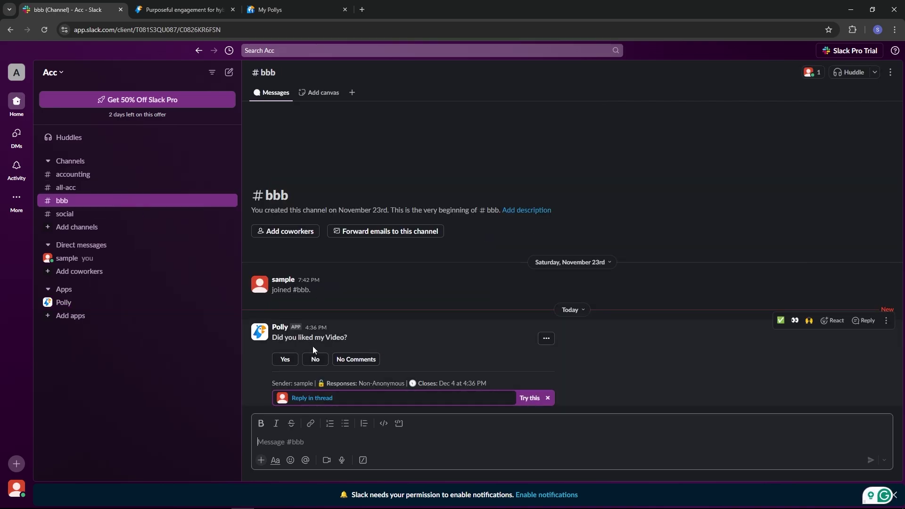
left_click(285, 359)
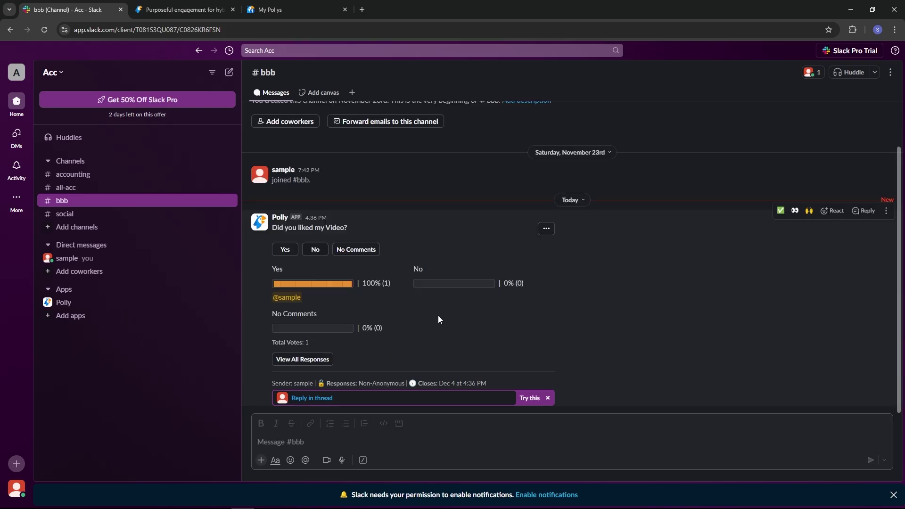